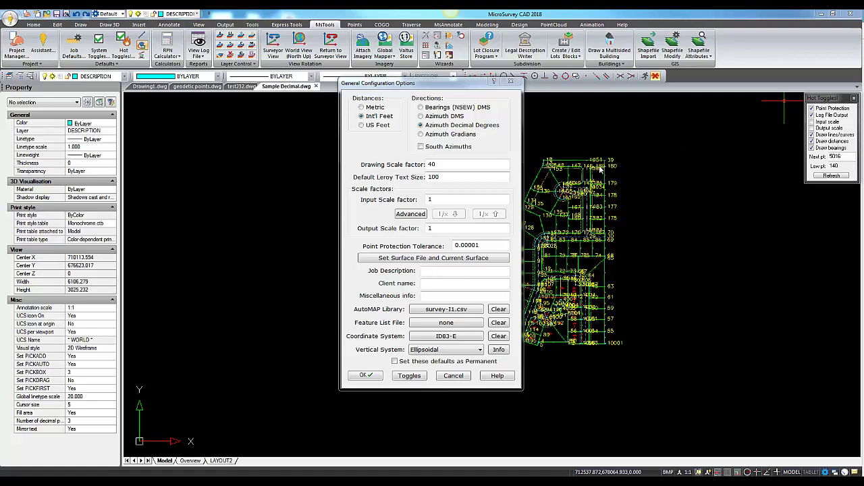
Accept the general configuration options and open the Active Coordinate Editor for the Sample Decimal drawing
click(358, 374)
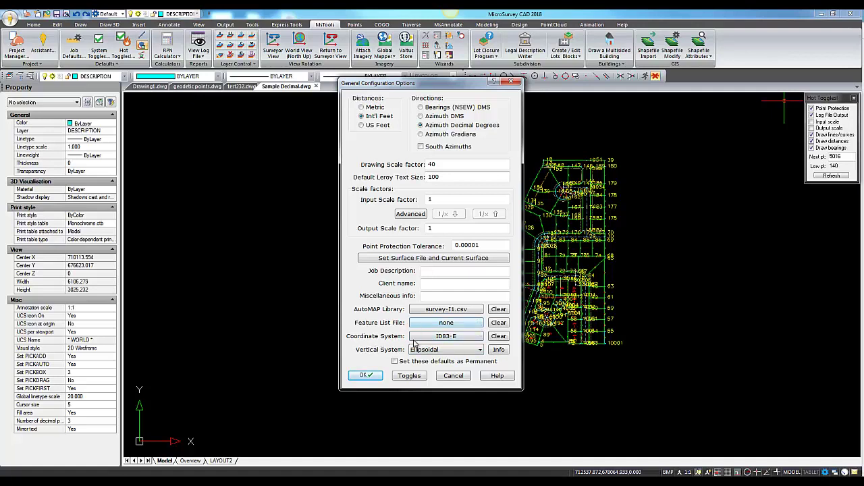
click(363, 376)
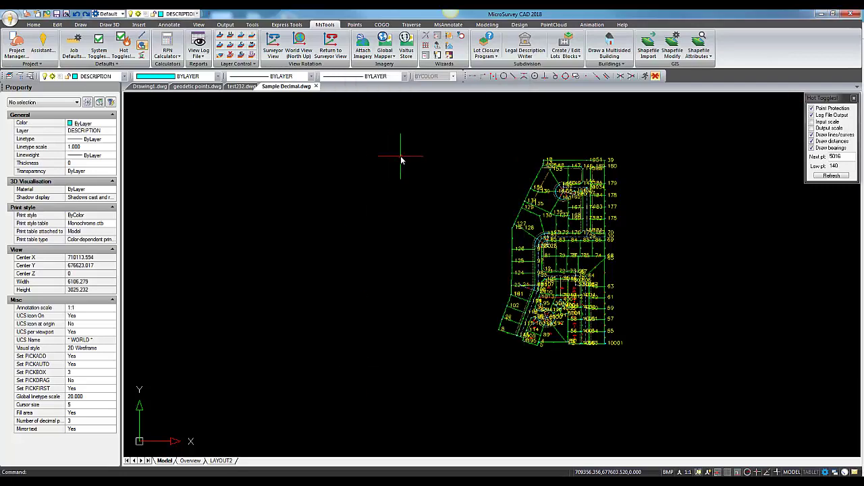
click(355, 25)
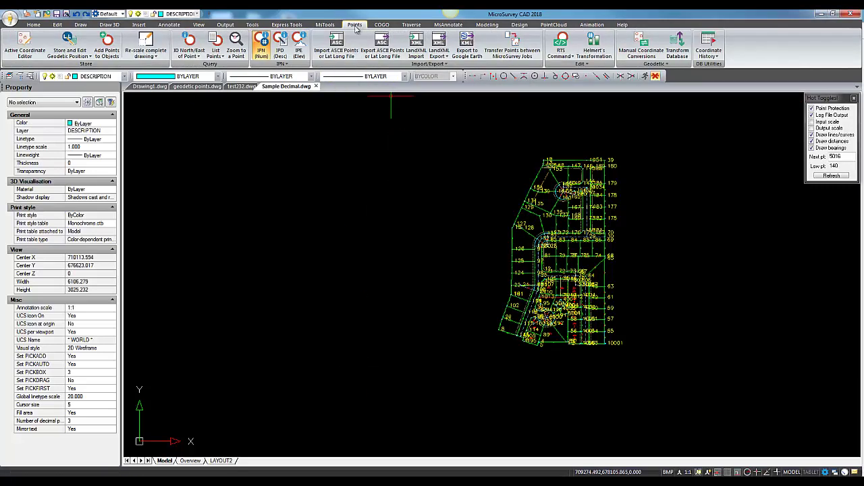
click(35, 47)
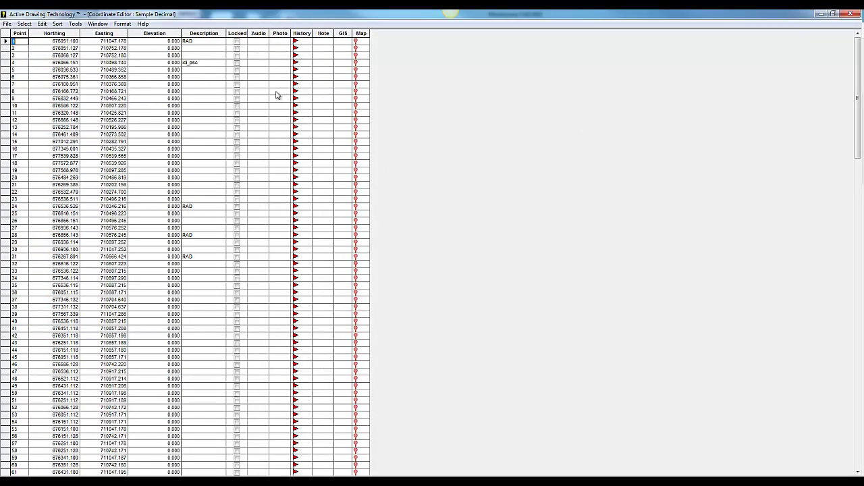
drag(857, 93, 851, 64)
Enable the Lat/Long 1 transformed coordinates and assign them the LL84 system from the Latitude/Longitude group
click(75, 25)
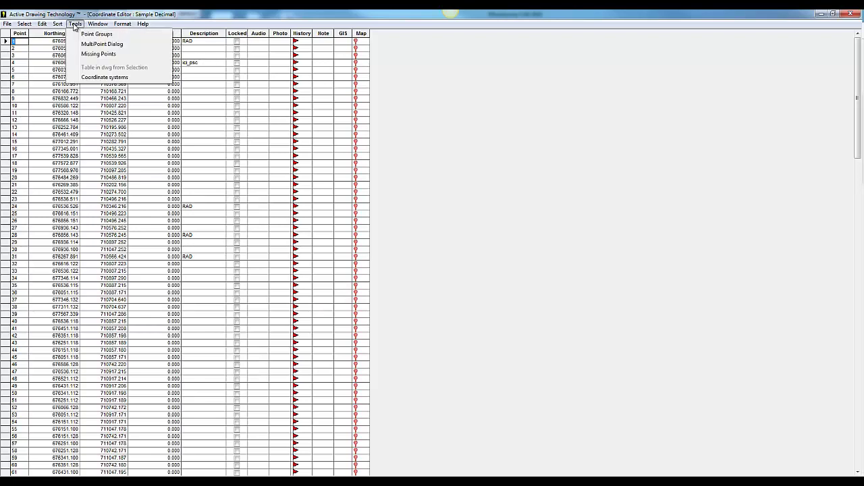
click(99, 78)
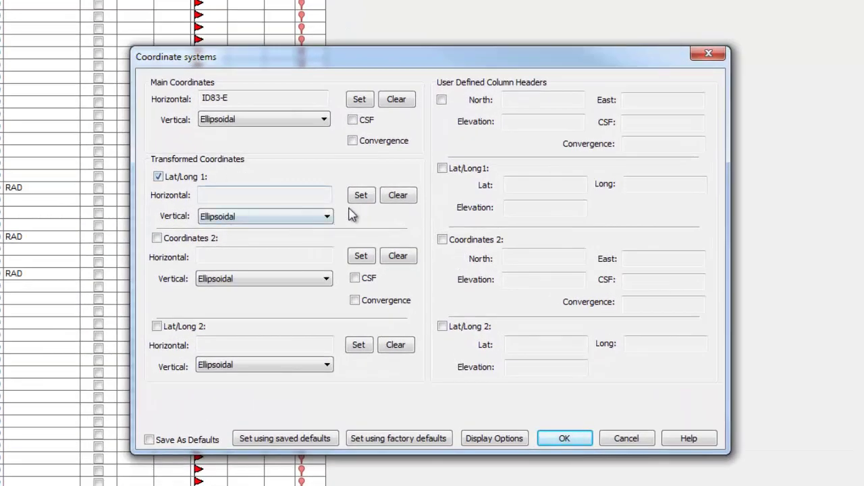
click(369, 201)
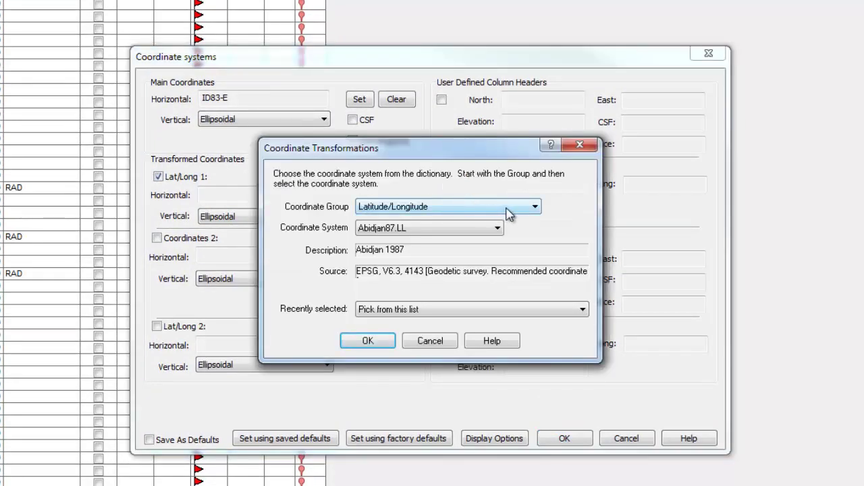
click(437, 228)
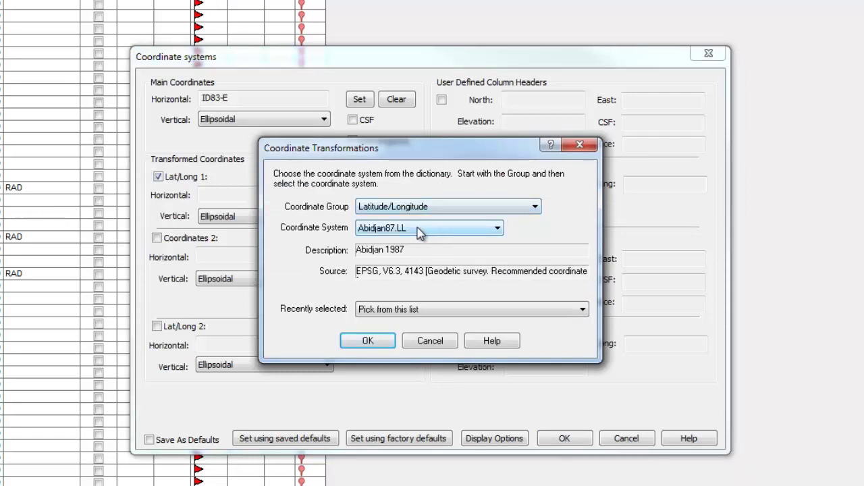
click(415, 228)
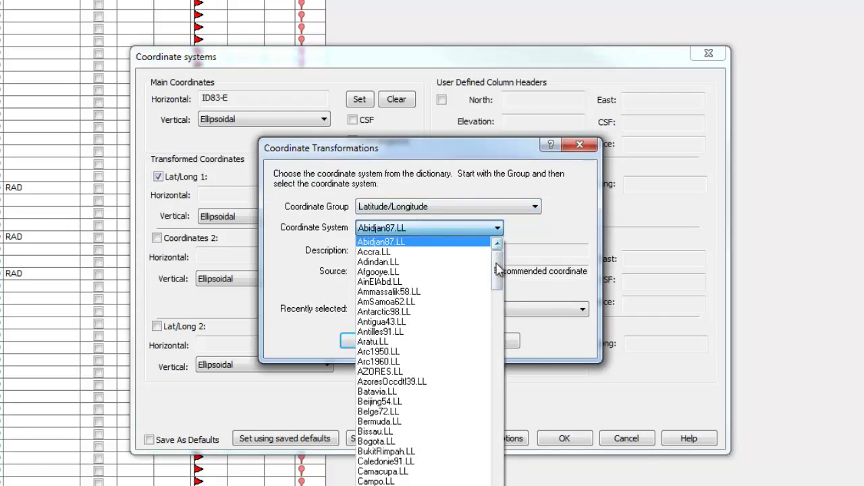
scroll(498, 285, down, 3)
drag(498, 285, 503, 399)
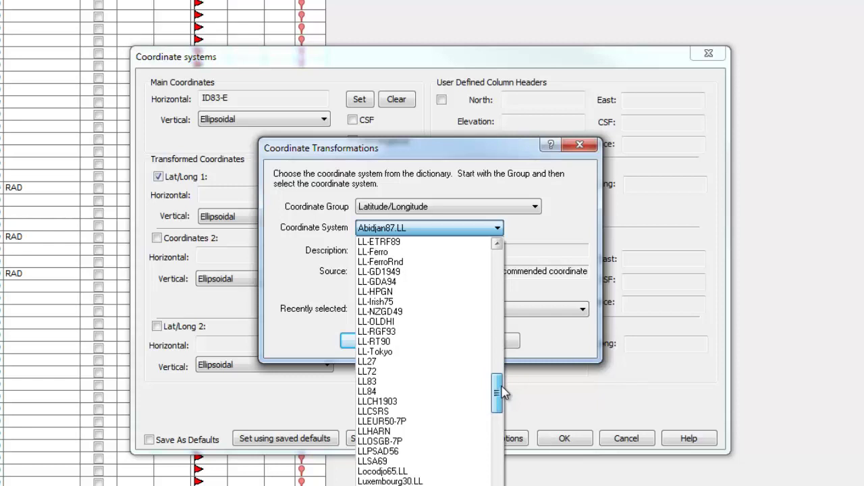
click(391, 392)
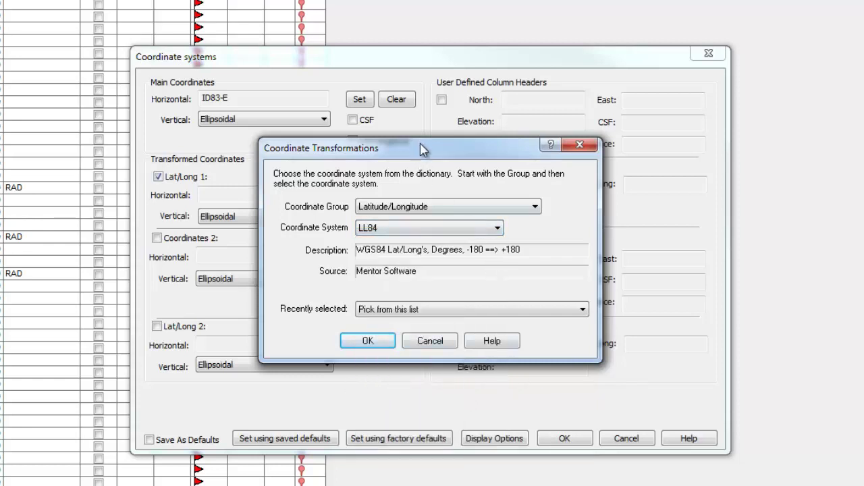
drag(423, 150, 449, 115)
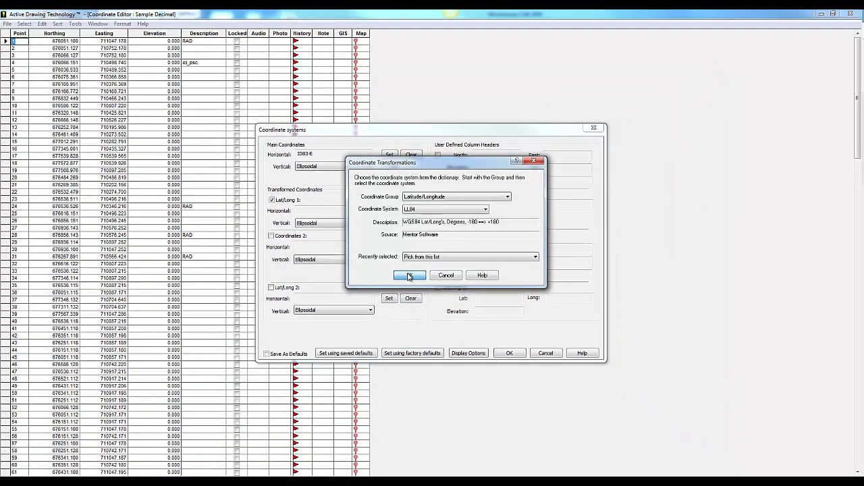
click(409, 276)
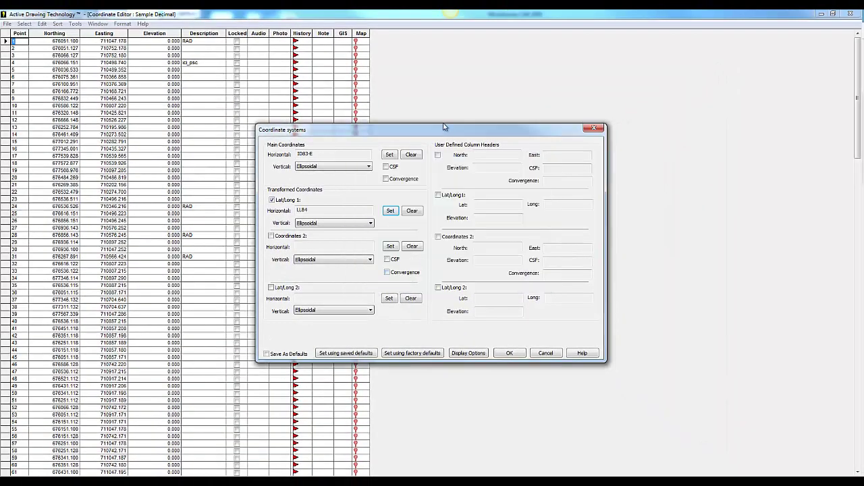
drag(443, 129, 455, 116)
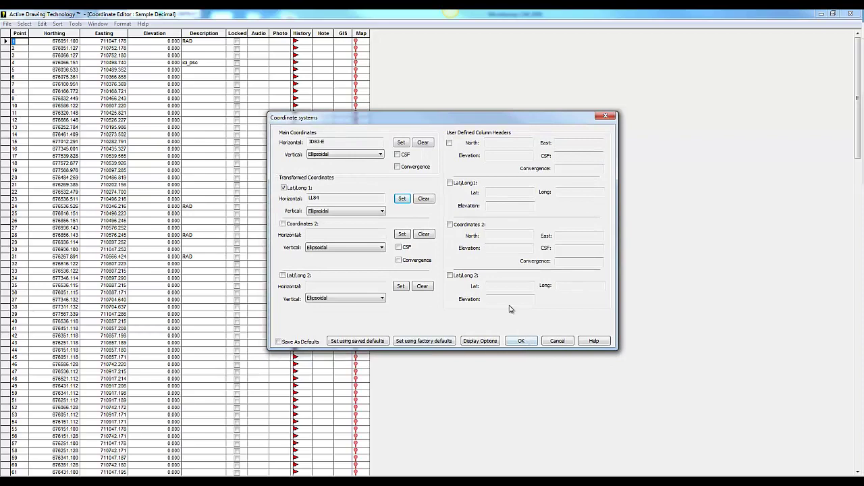
click(523, 342)
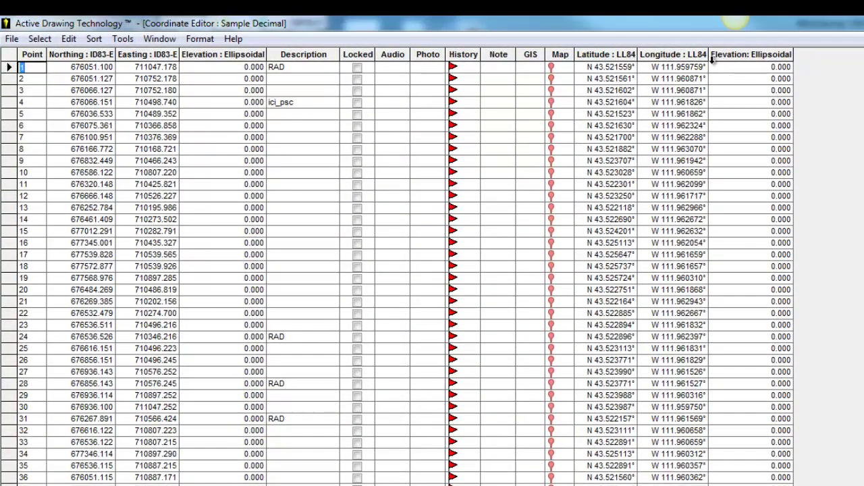
Widen the Latitude and Longitude columns of the coordinate editor
drag(710, 55, 788, 61)
drag(637, 55, 677, 58)
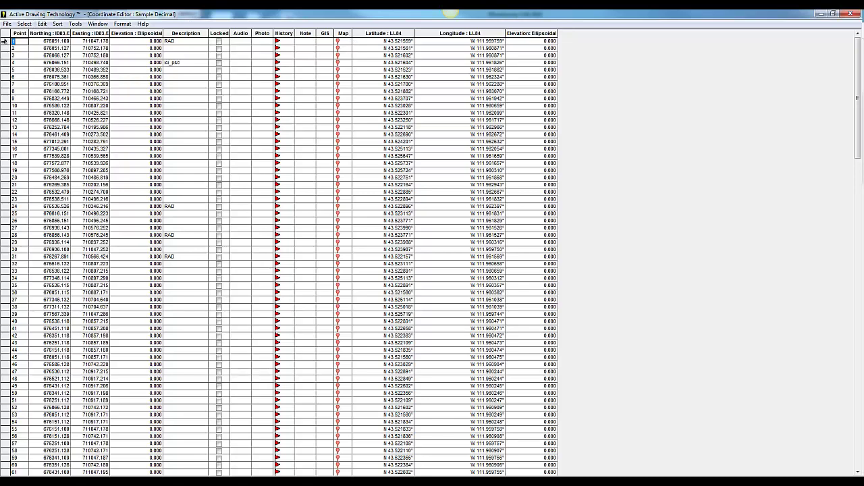
Select the full rows of points 1 through 10 in the coordinate editor
drag(4, 41, 4, 136)
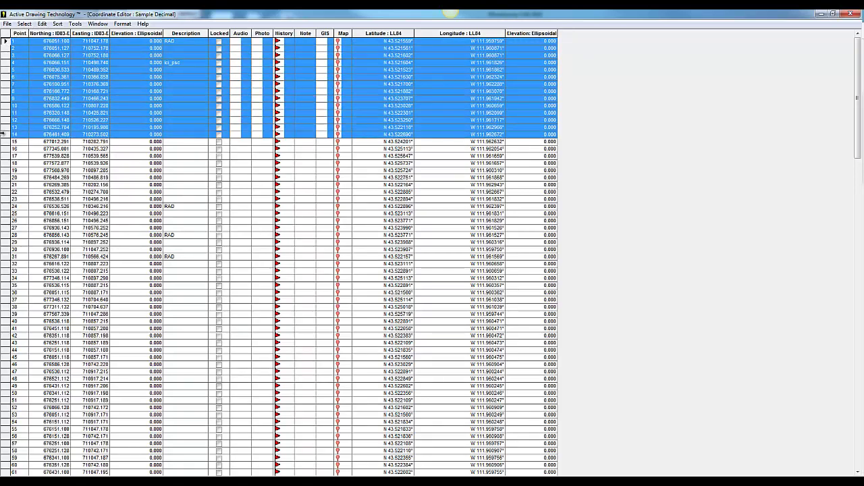
drag(4, 134, 4, 105)
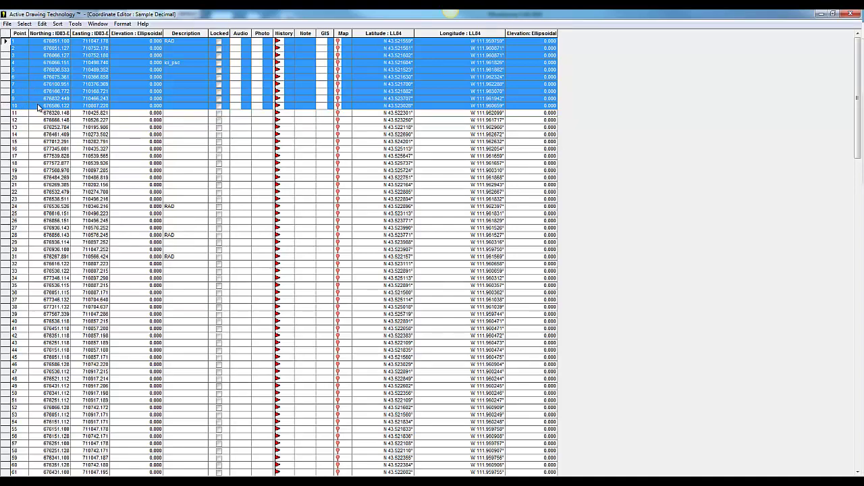
click(42, 33)
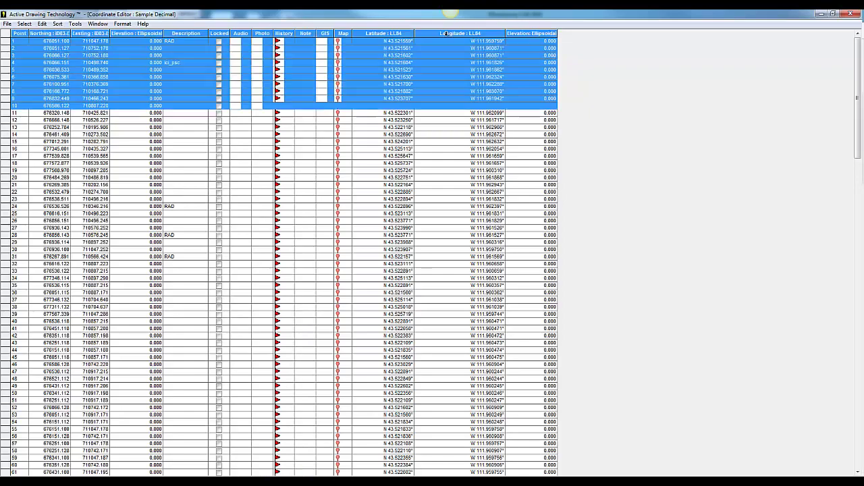
click(530, 33)
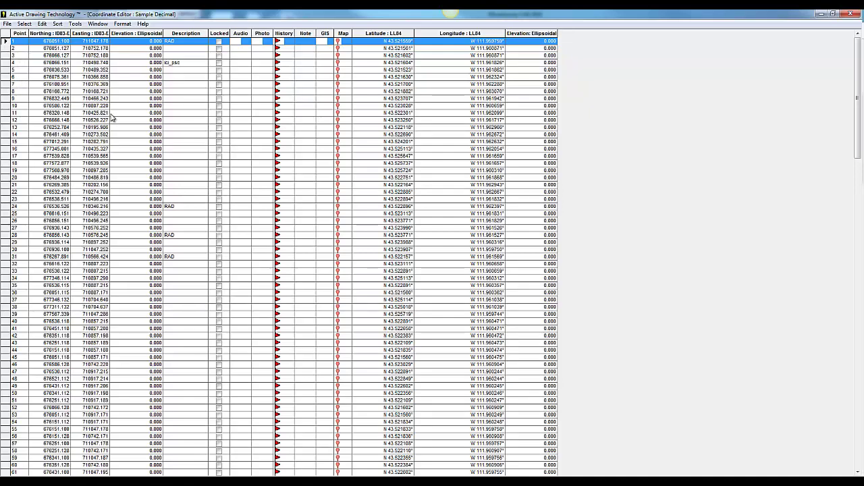
ctrl+click(7, 105)
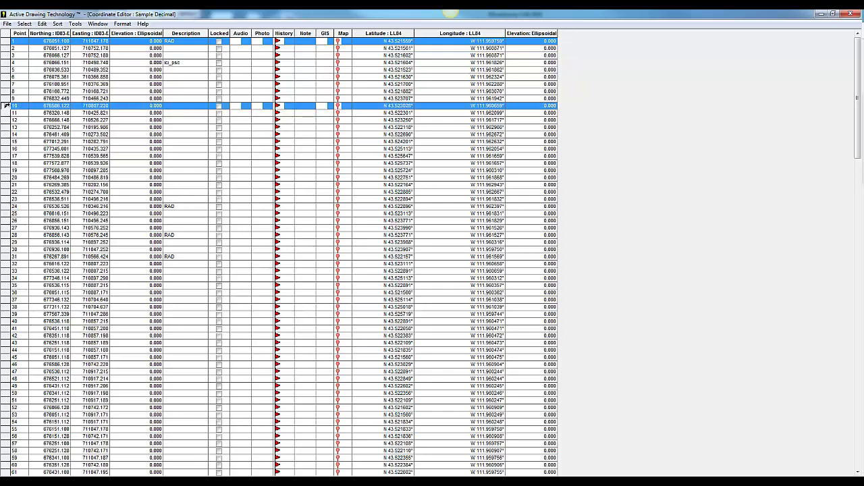
drag(8, 105, 5, 46)
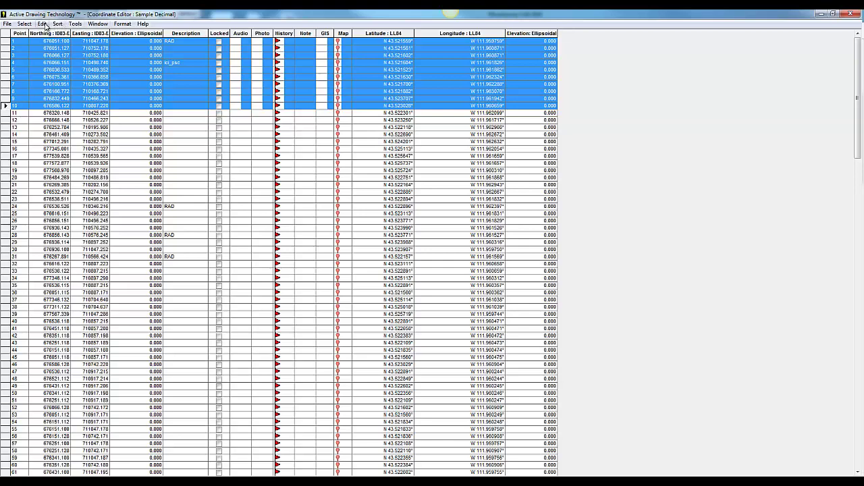
Create a drawing table from the selected points and place it in the empty space to the right of the subdivision plan
click(42, 24)
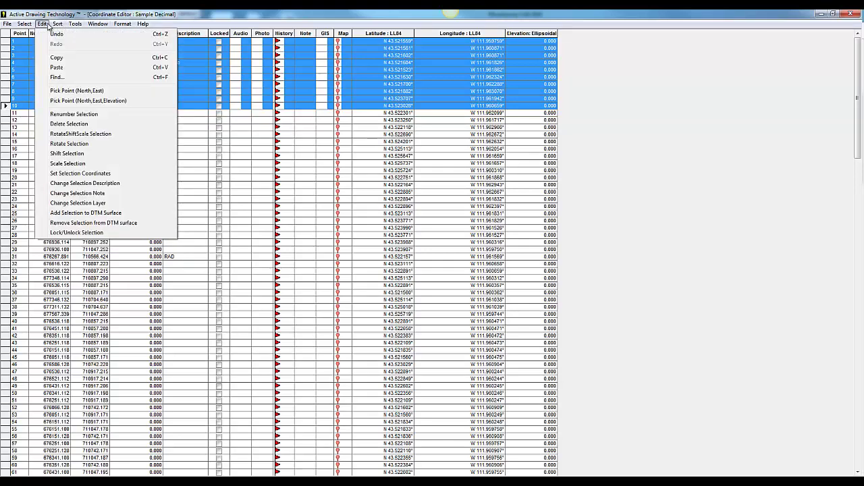
mouse_move(57, 26)
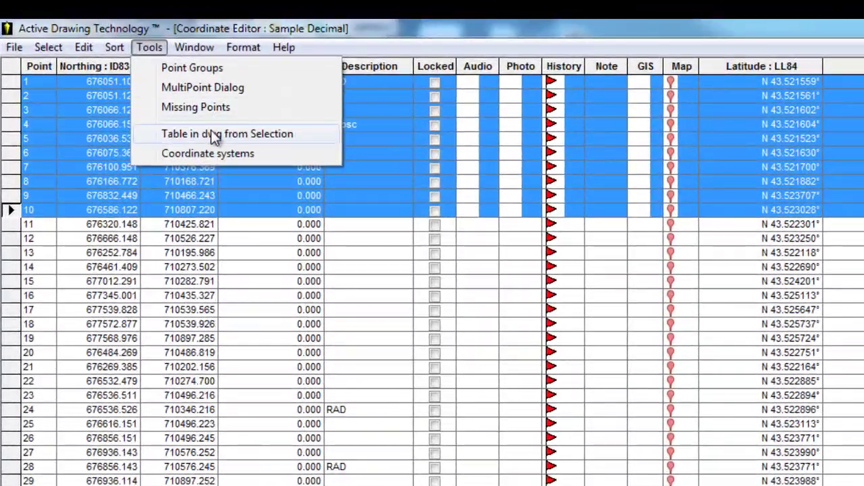
click(211, 134)
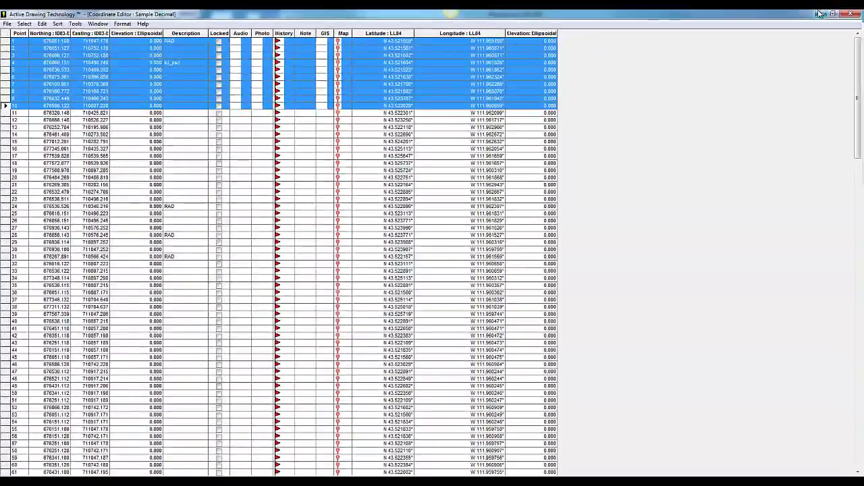
click(853, 15)
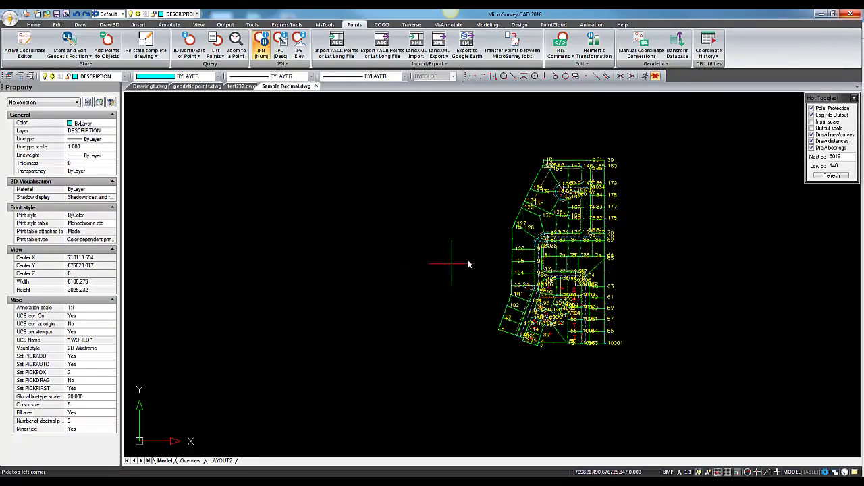
middle_drag(631, 265, 494, 254)
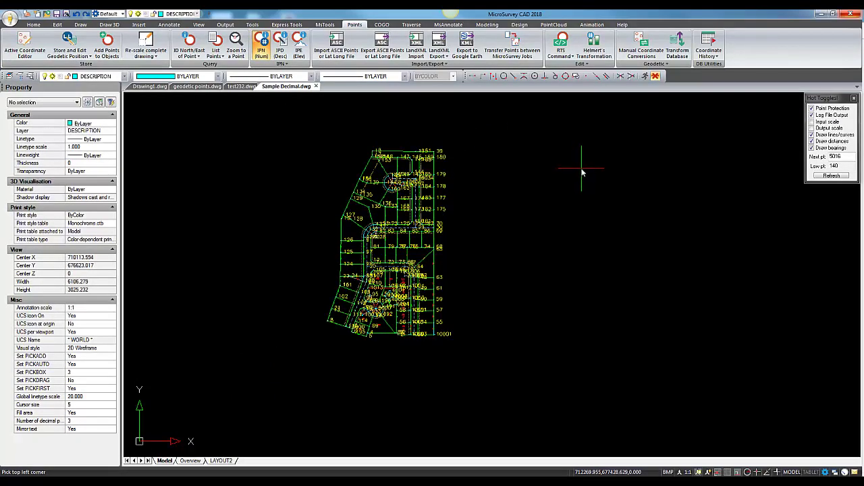
click(582, 172)
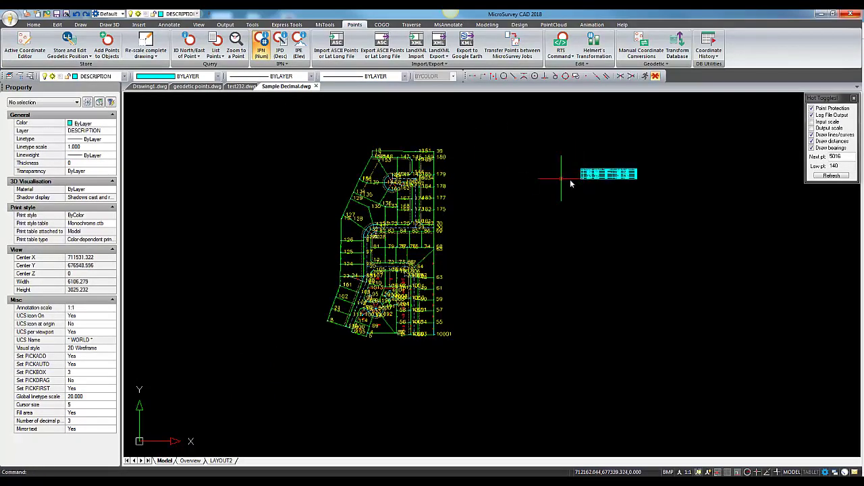
Examine the inserted coordinate table up close, including its northing, easting, latitude and longitude columns
scroll(582, 177, up, 6)
middle_drag(582, 185, 436, 225)
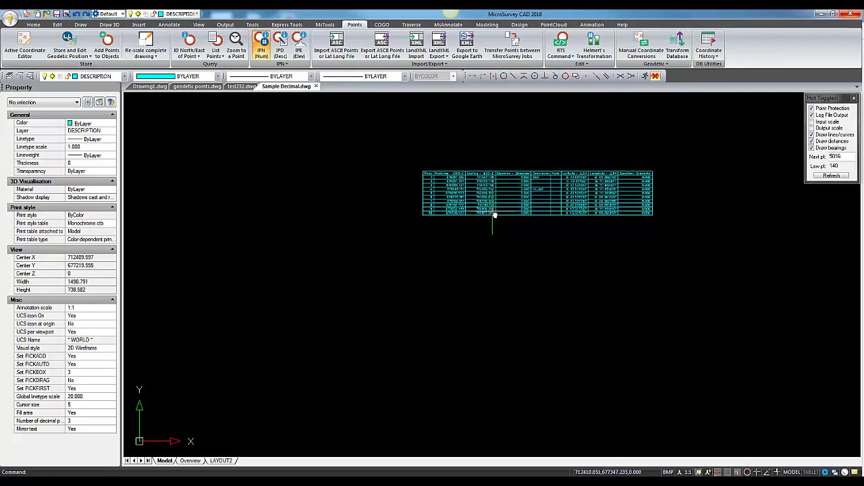
scroll(494, 217, up, 2)
middle_drag(544, 228, 484, 252)
scroll(463, 247, up, 1)
scroll(463, 248, down, 1)
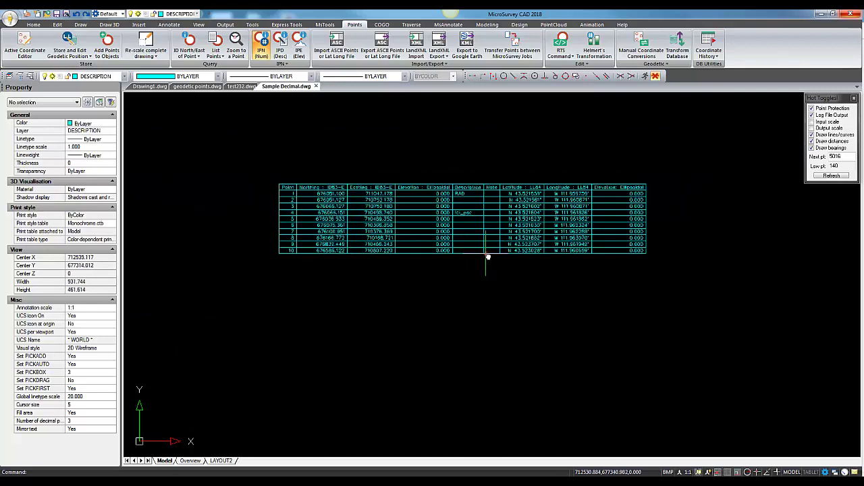
scroll(484, 250, up, 1)
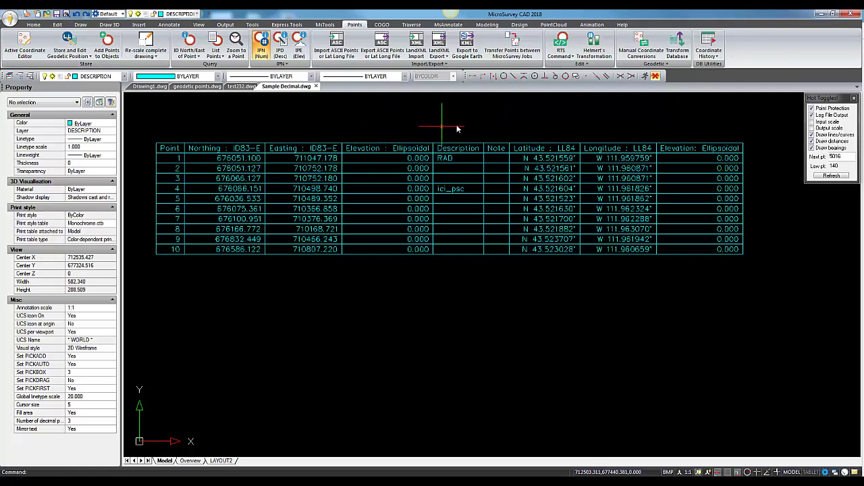
Change the job's direction format to Azimuth DMS in the general configuration options
click(328, 26)
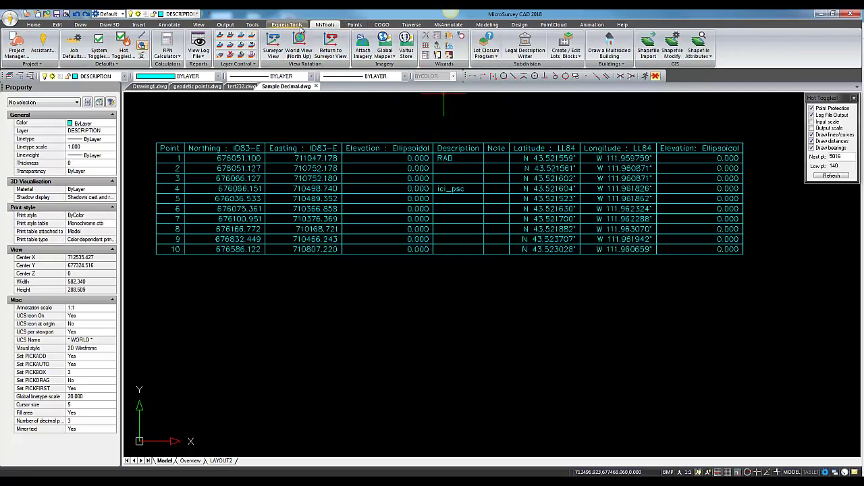
click(75, 50)
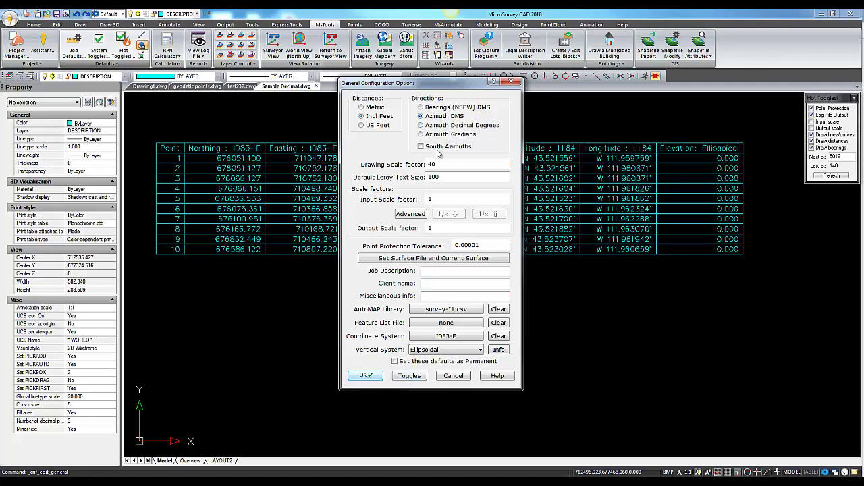
click(363, 376)
scroll(316, 293, down, 4)
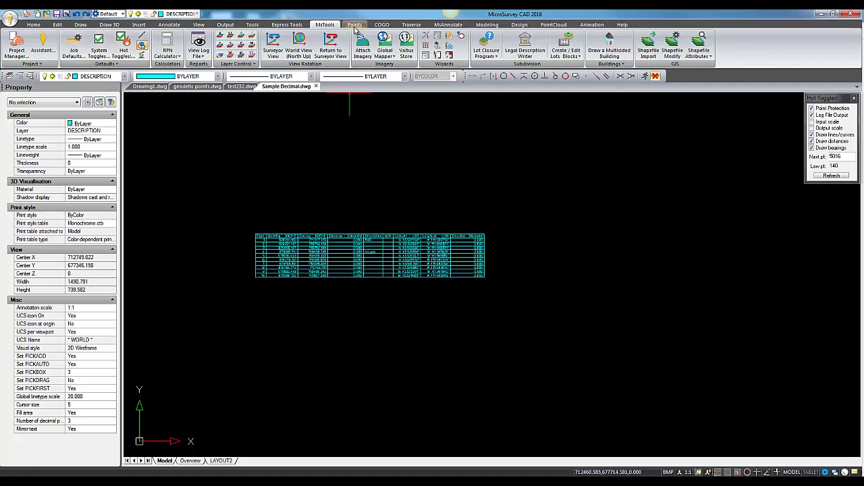
click(354, 25)
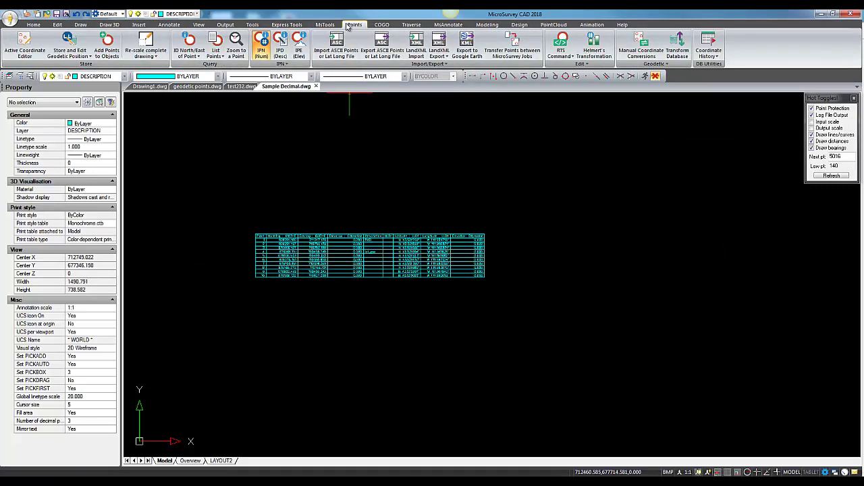
Add the LL84 Lat/Long 1 columns beside the ID83-E main coordinates in the coordinate editor and widen the longitude column
click(27, 43)
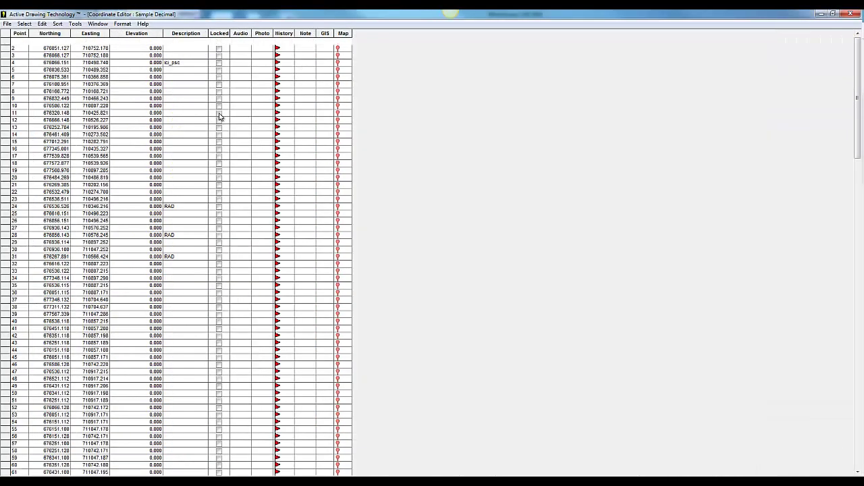
click(75, 23)
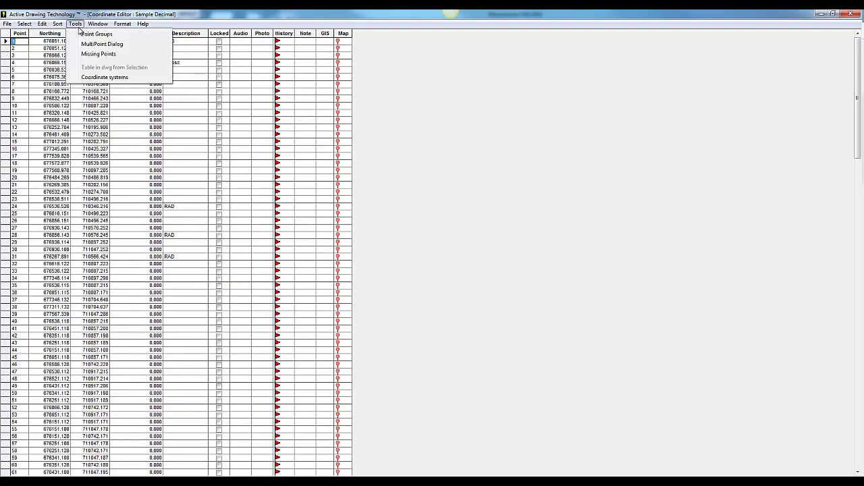
click(89, 79)
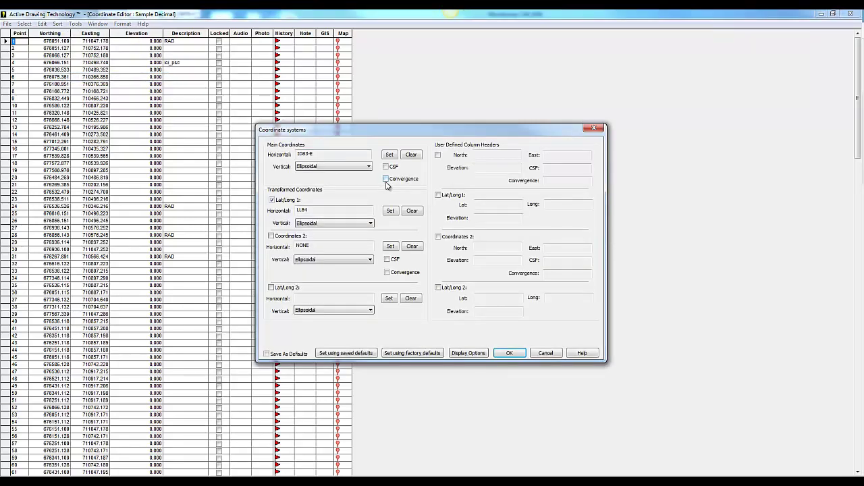
drag(411, 137, 410, 119)
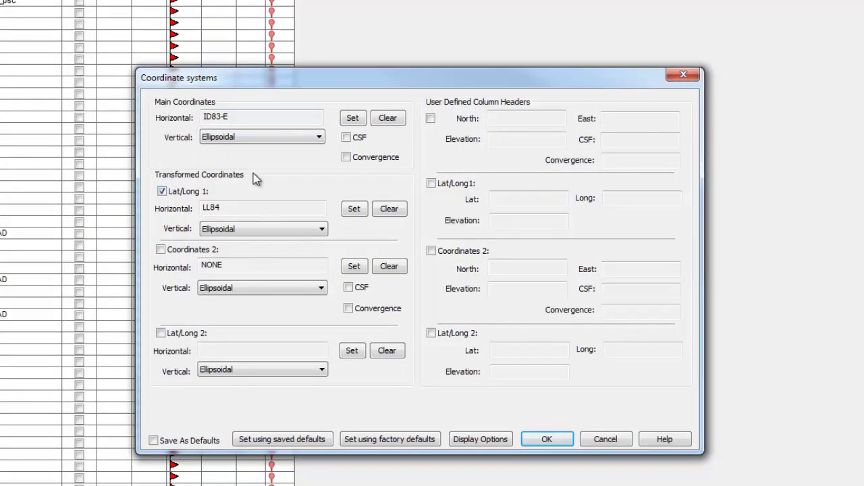
drag(178, 76, 111, 70)
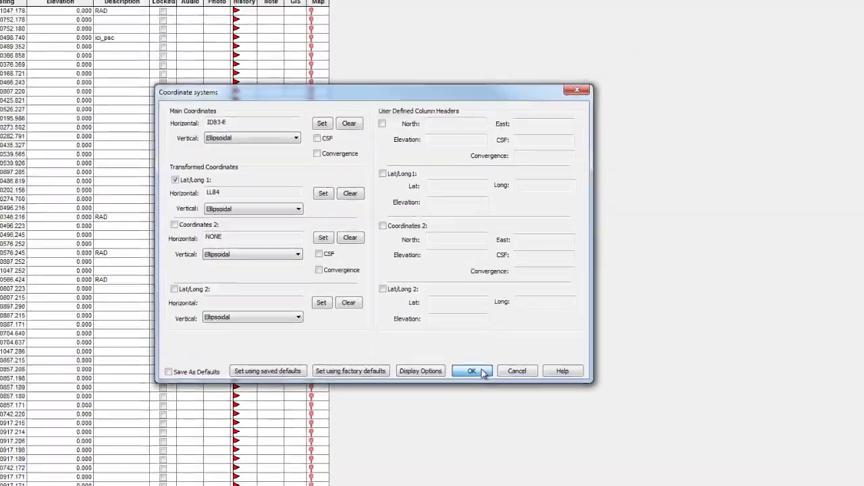
click(491, 431)
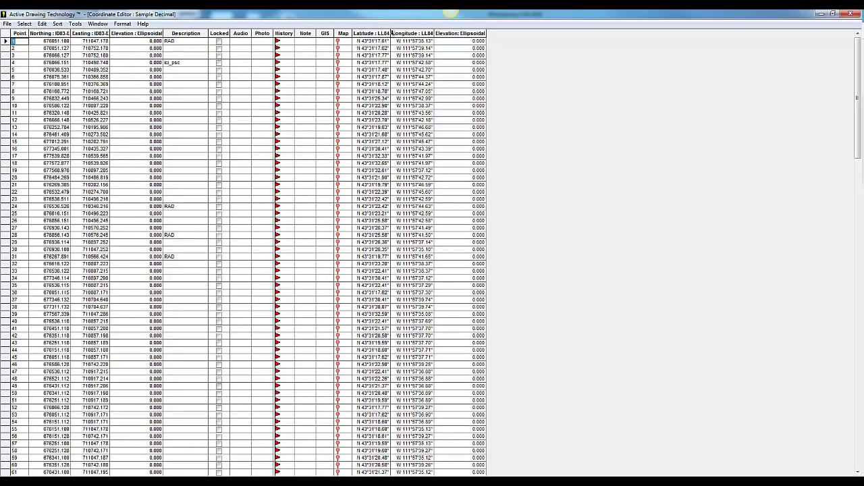
drag(391, 33, 489, 33)
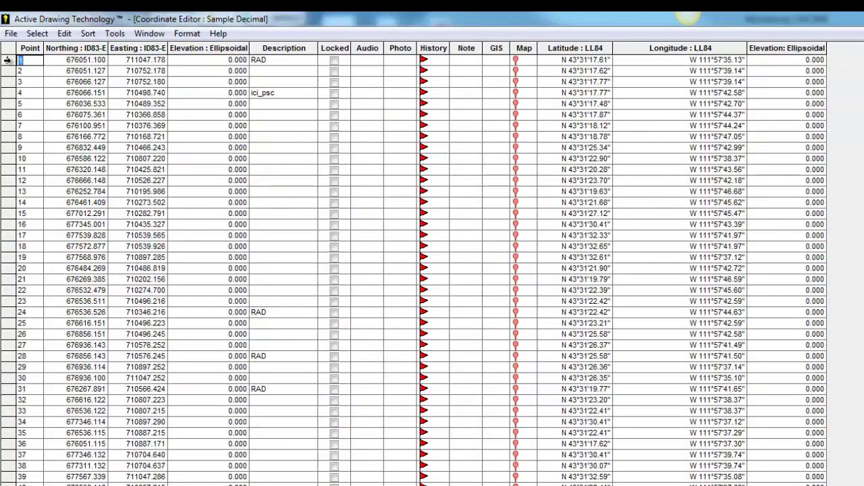
drag(7, 61, 4, 162)
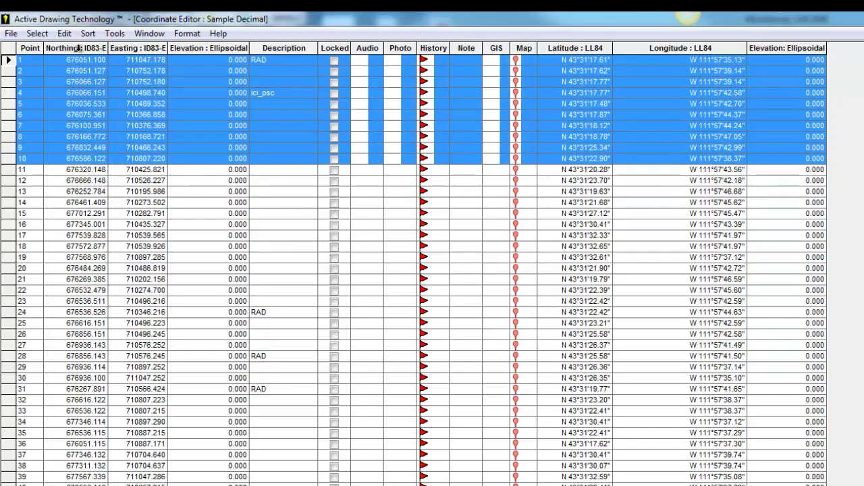
click(24, 49)
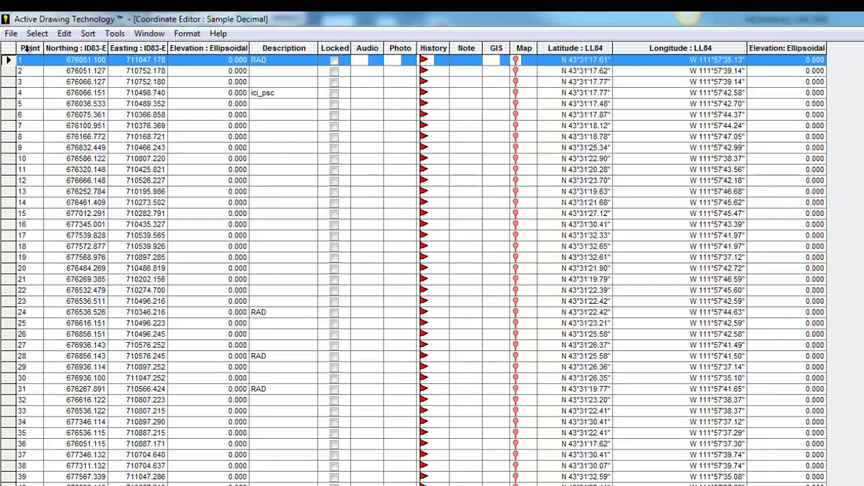
drag(27, 49, 134, 52)
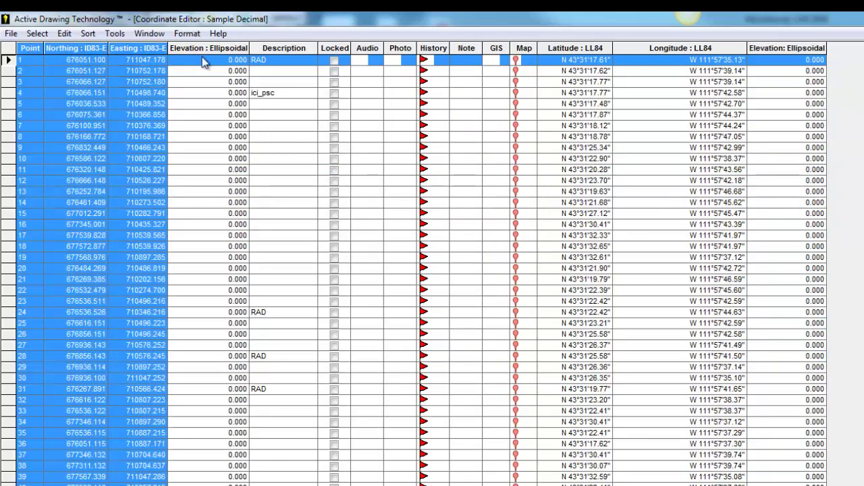
drag(202, 60, 208, 50)
ctrl+drag(583, 46, 805, 52)
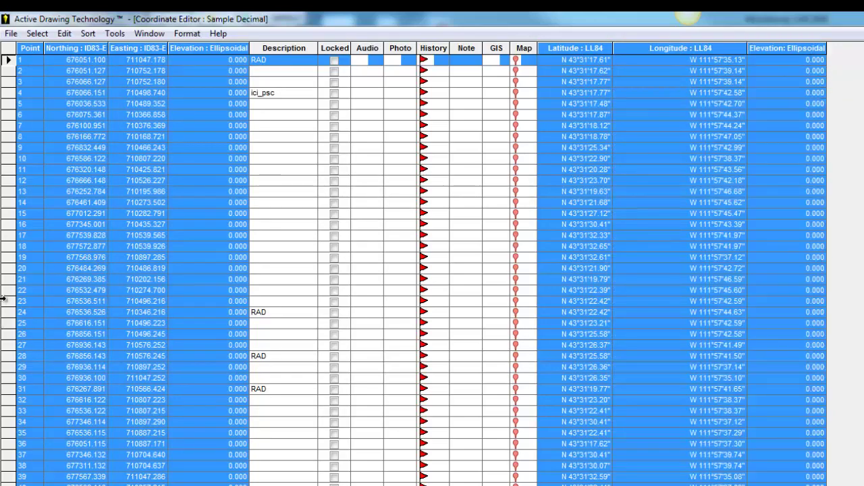
click(8, 58)
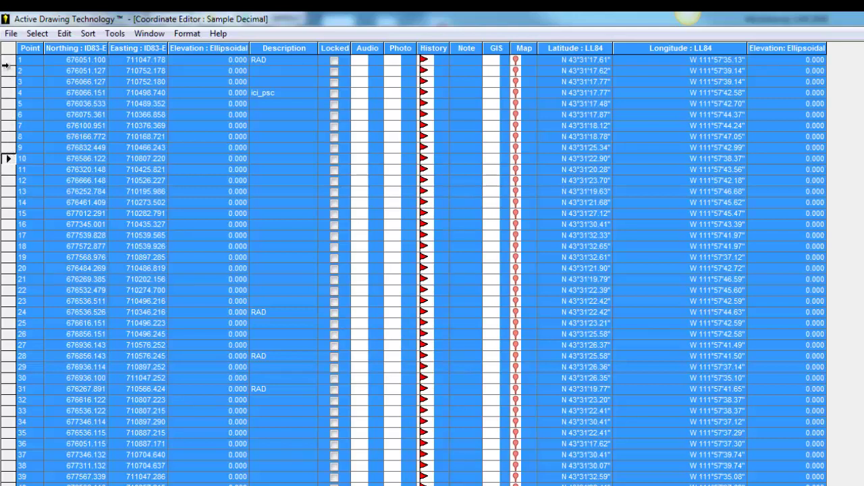
click(6, 62)
click(7, 158)
click(6, 115)
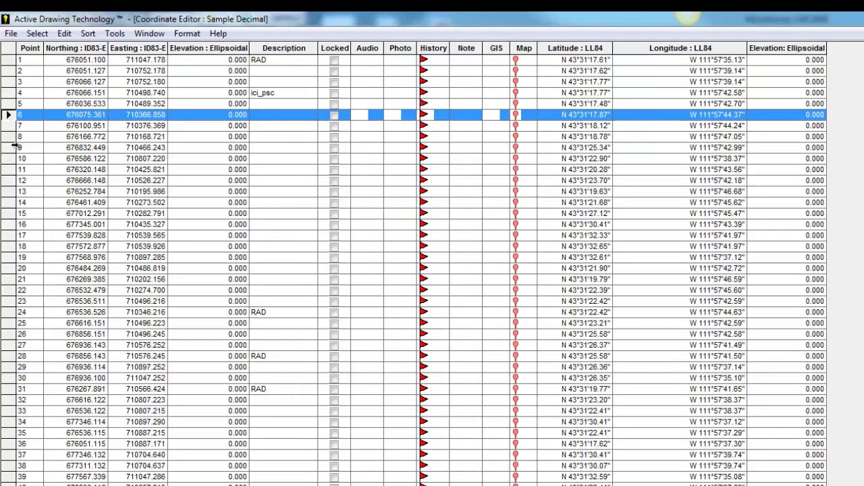
Select the rows of points 1 through 10 plus the Point, Northing, Easting, Description, Latitude, Longitude and both Elevation columns
drag(10, 161, 3, 52)
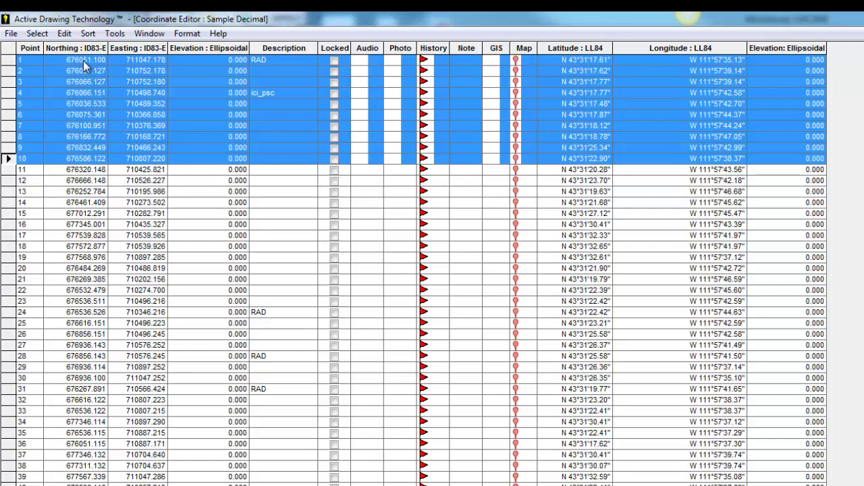
click(31, 46)
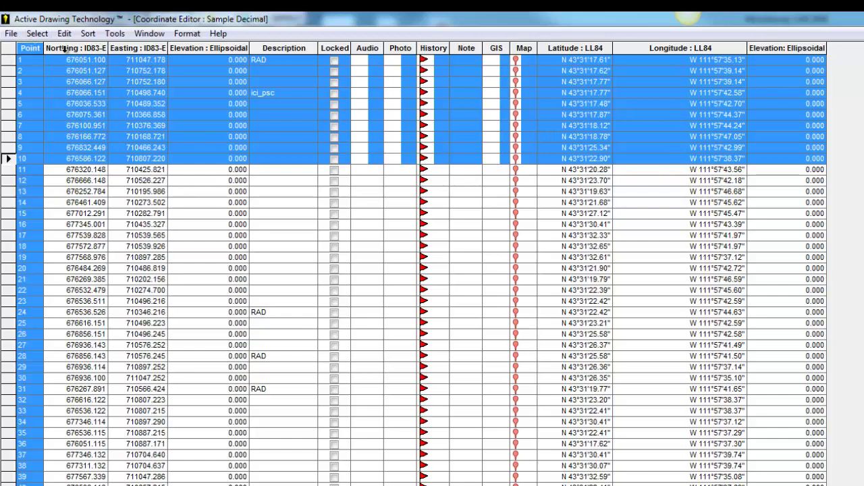
ctrl+click(74, 50)
ctrl+click(144, 49)
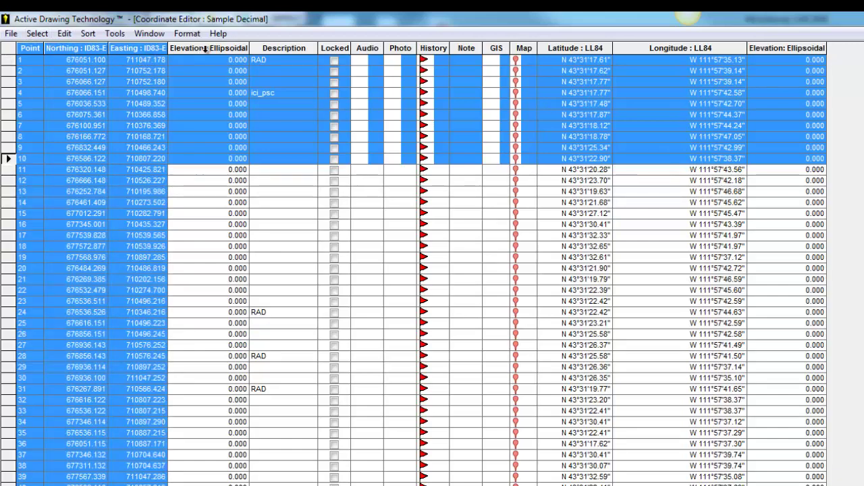
ctrl+click(209, 48)
ctrl+click(289, 50)
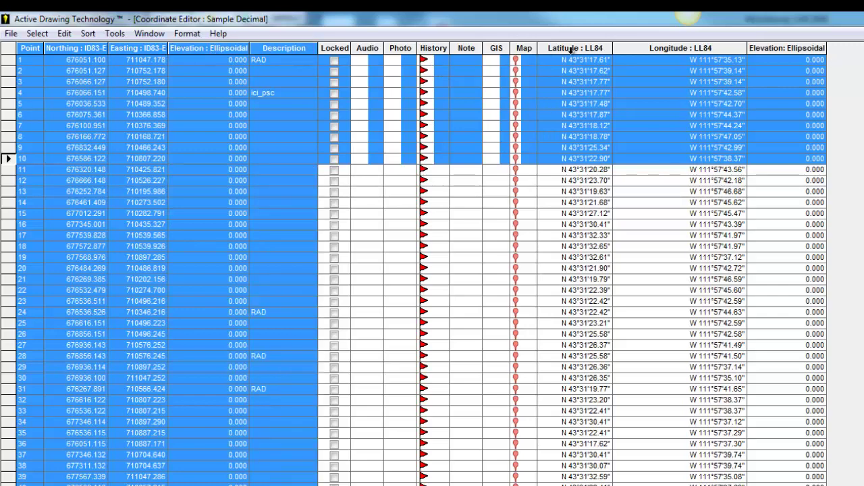
ctrl+click(572, 50)
ctrl+click(649, 50)
ctrl+click(795, 52)
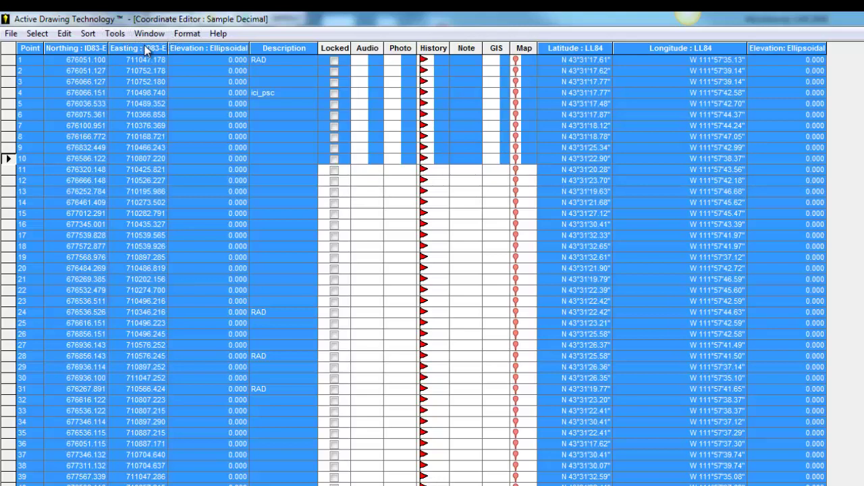
Create a drawing table from the selected rows and columns and place it just below the existing coordinate table
click(120, 35)
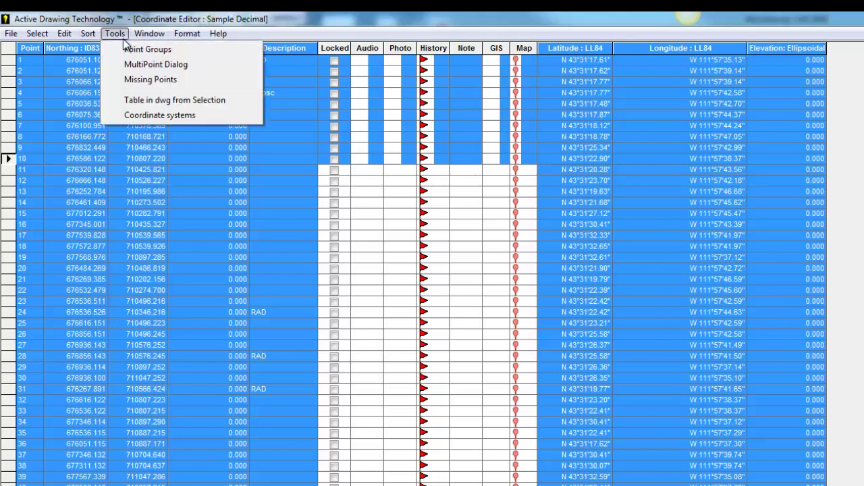
click(146, 104)
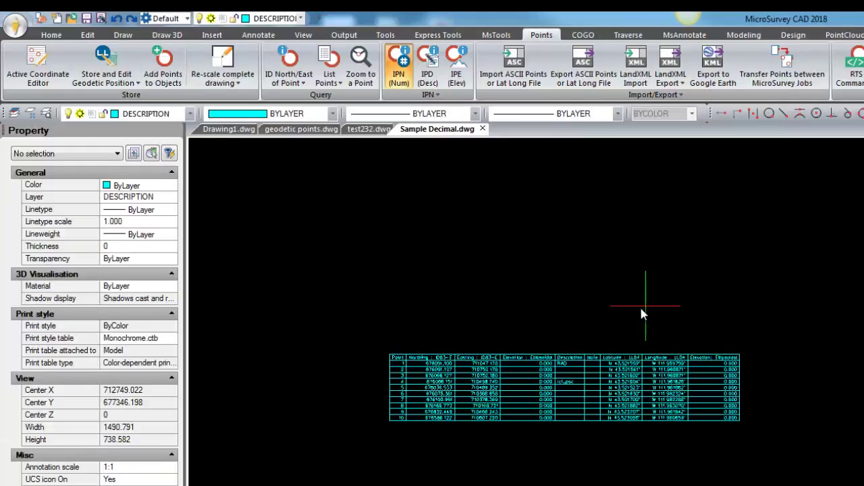
scroll(461, 347, down, 2)
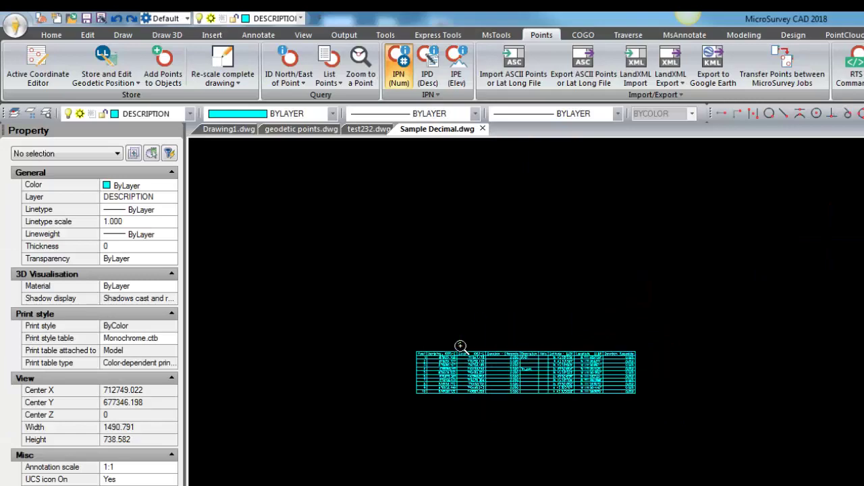
middle_drag(595, 352, 642, 341)
middle_drag(533, 284, 623, 288)
middle_drag(505, 408, 527, 378)
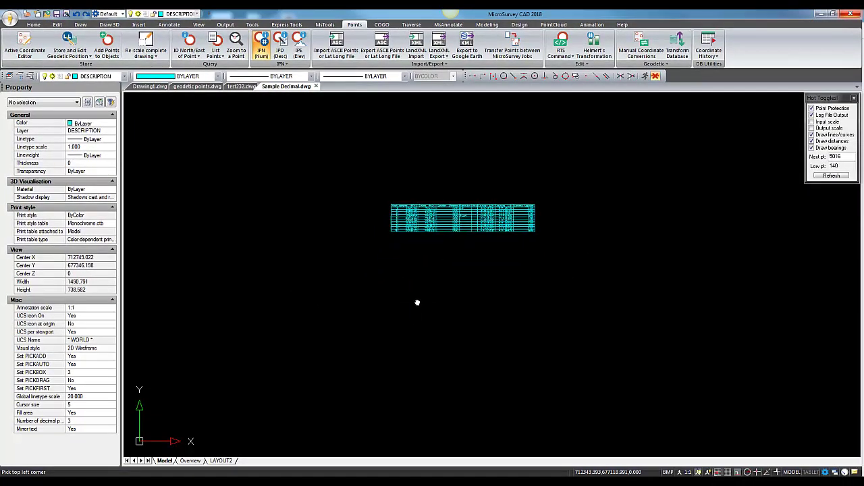
scroll(415, 268, down, 3)
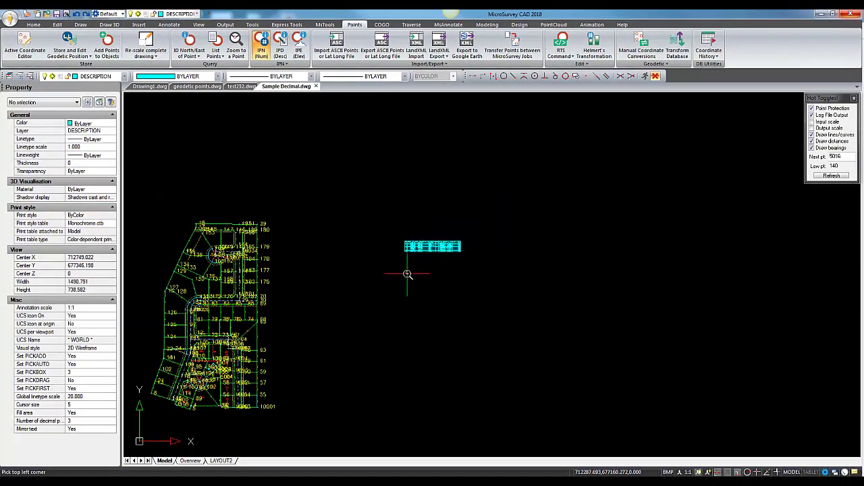
click(408, 282)
Examine the new lower coordinate table up close, especially its columns and the angle format of latitude and longitude
scroll(428, 266, up, 5)
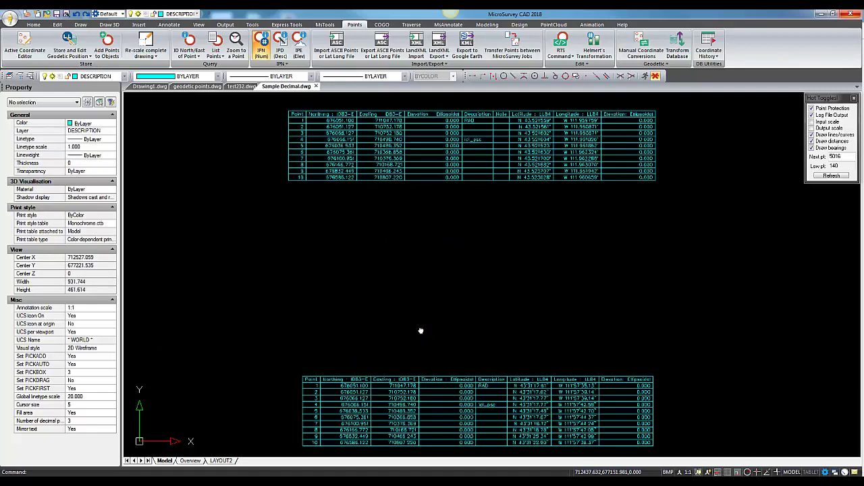
middle_drag(420, 330, 413, 322)
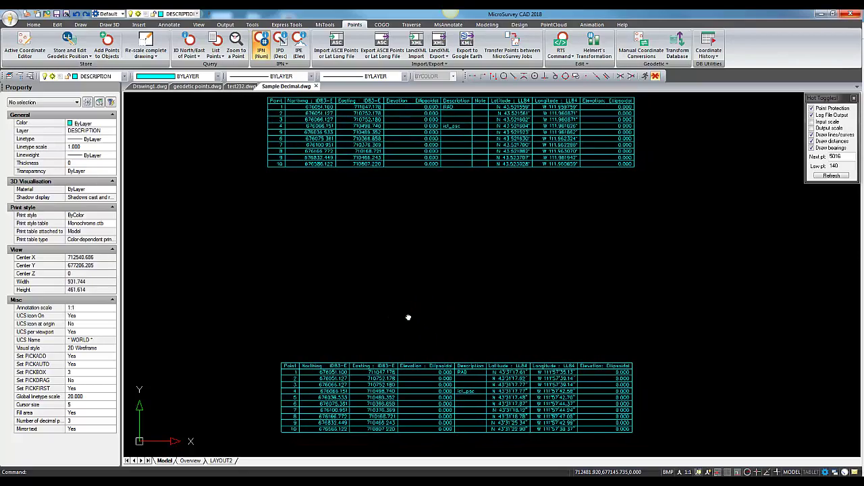
scroll(388, 314, up, 4)
middle_drag(393, 331, 499, 223)
middle_drag(409, 297, 445, 198)
middle_drag(578, 249, 577, 218)
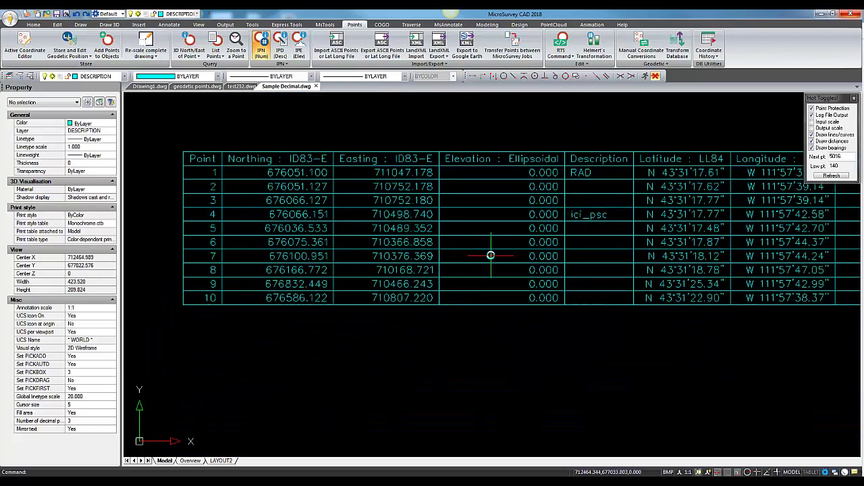
scroll(493, 255, down, 3)
middle_drag(481, 274, 421, 247)
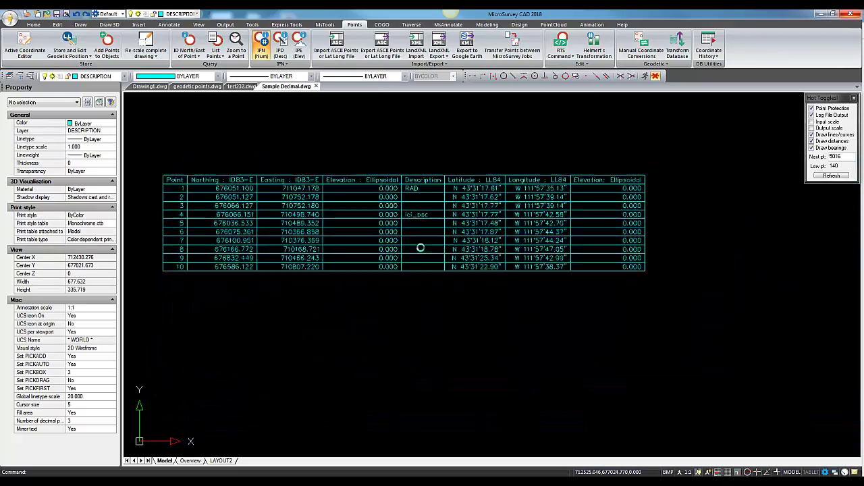
scroll(546, 201, up, 4)
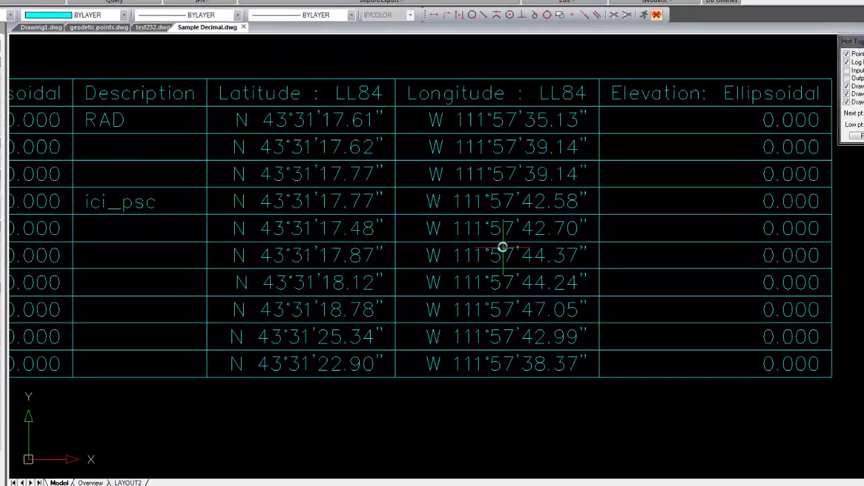
middle_drag(532, 271, 535, 280)
scroll(506, 260, down, 5)
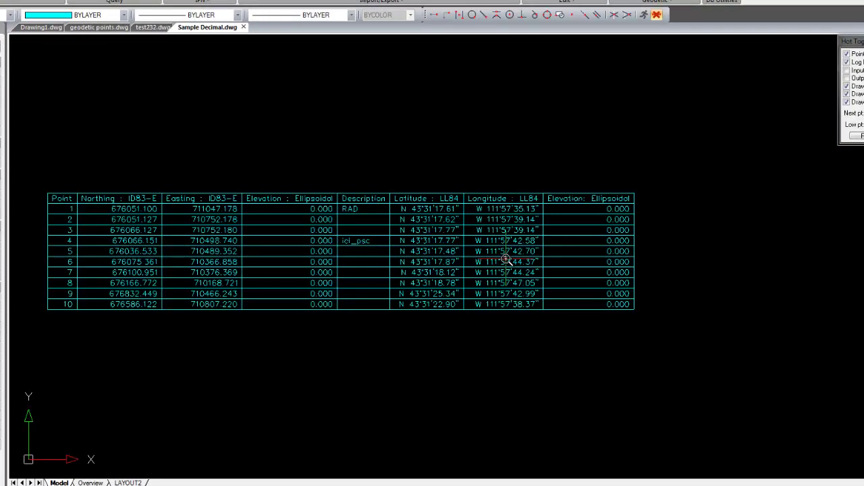
Compare the latitude and longitude format in the upper table, and review both tables beside the subdivision plan
middle_drag(506, 254, 497, 315)
middle_drag(449, 218, 451, 264)
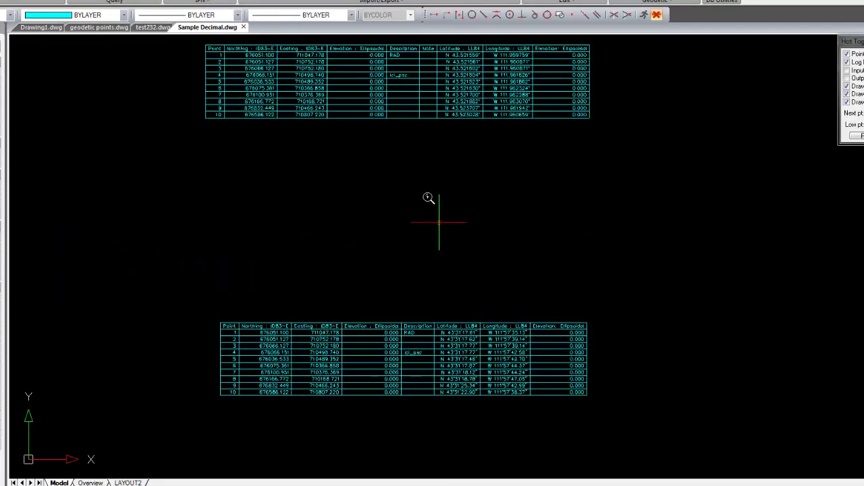
scroll(439, 222, down, 2)
middle_drag(446, 141, 359, 198)
scroll(430, 189, up, 6)
scroll(389, 172, up, 2)
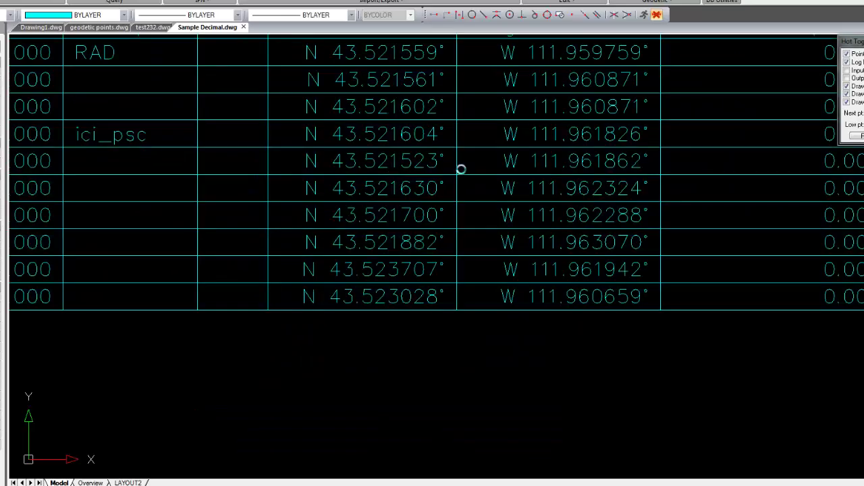
middle_drag(463, 171, 388, 230)
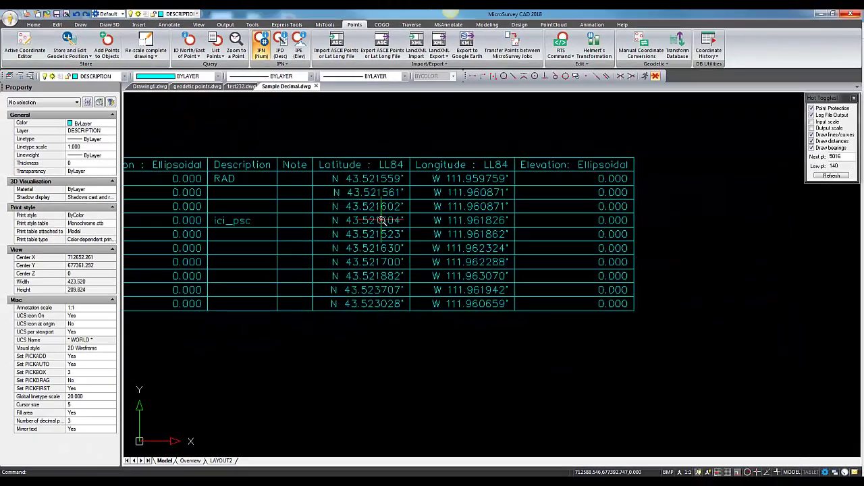
scroll(322, 190, down, 5)
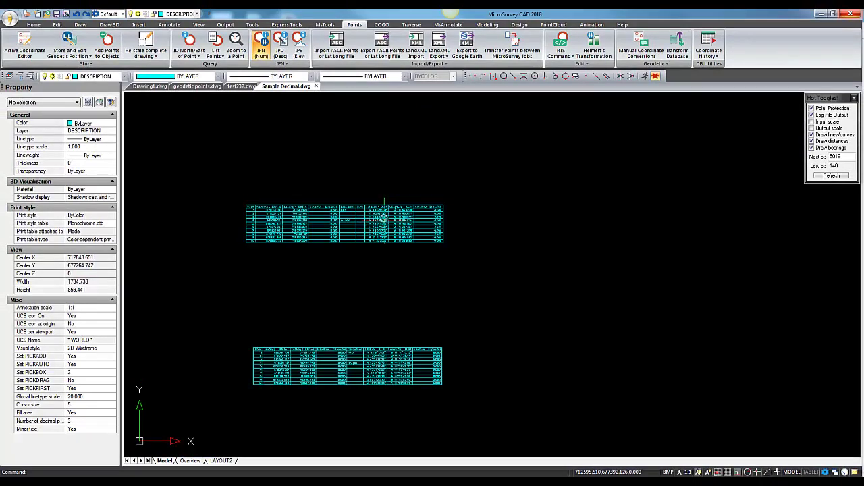
scroll(331, 241, down, 4)
middle_drag(271, 234, 466, 242)
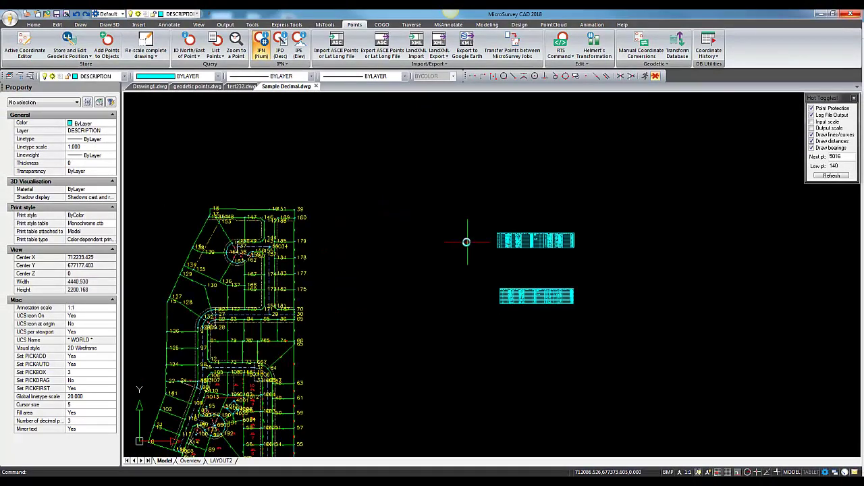
scroll(466, 241, down, 3)
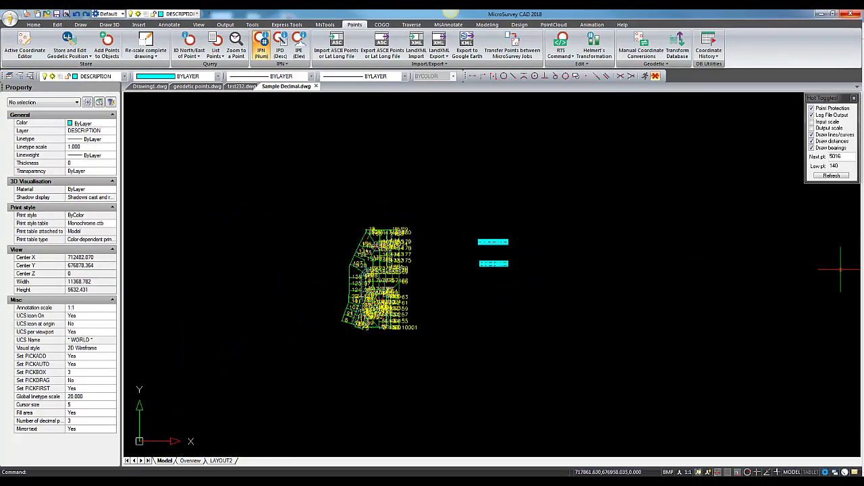